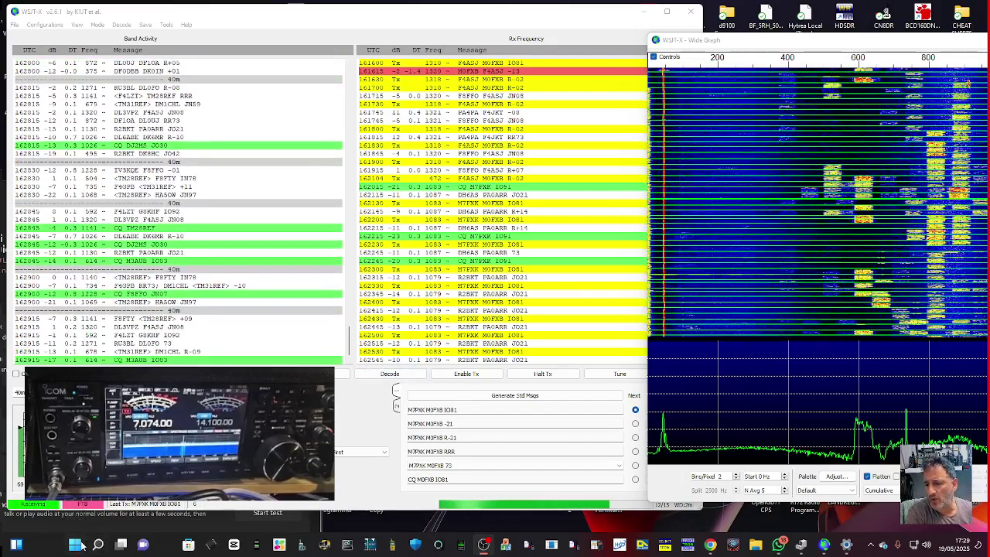
- Open Device Manager and expand the Ports (COM & LPT) category to see the available serial ports
right_click(76, 546)
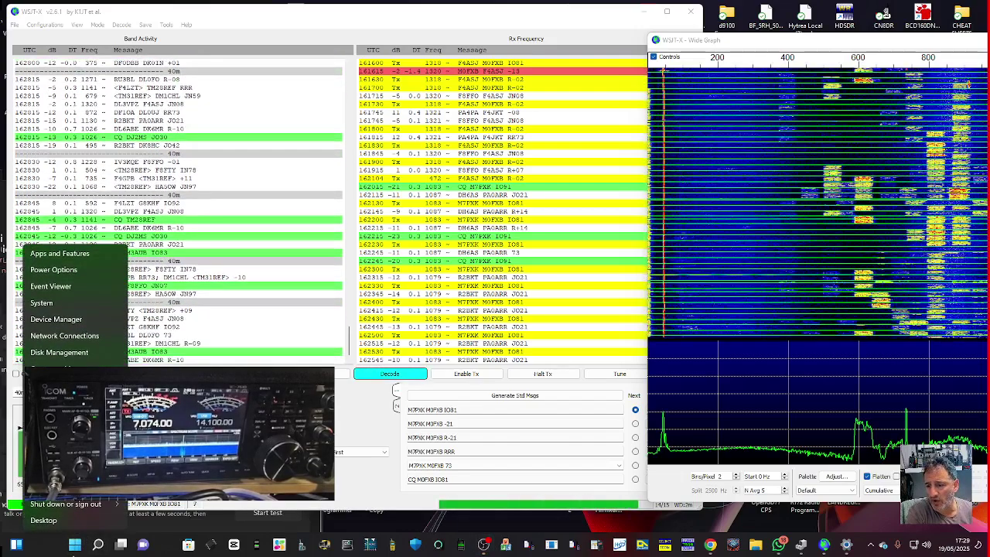
click(84, 323)
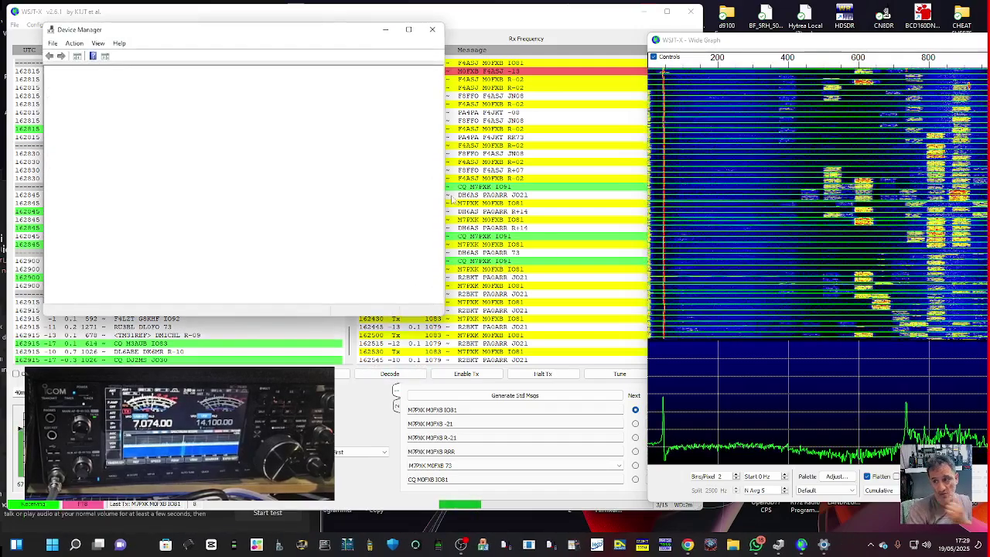
drag(362, 34, 382, 108)
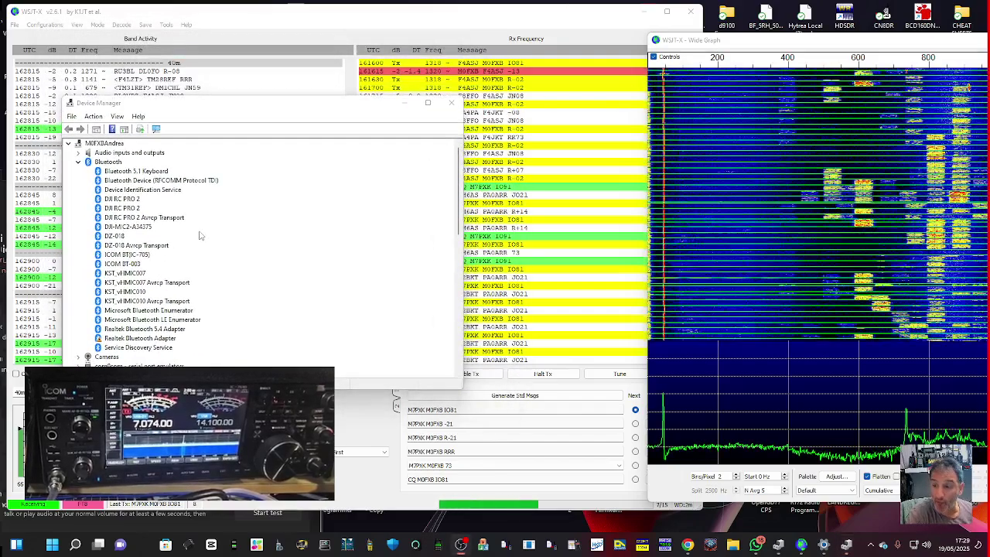
scroll(190, 251, down, 8)
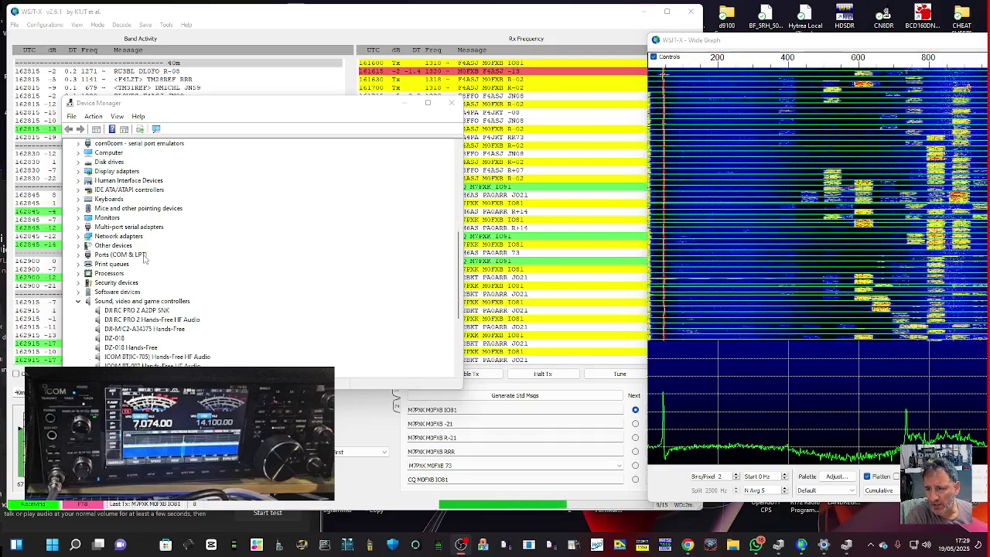
double_click(143, 255)
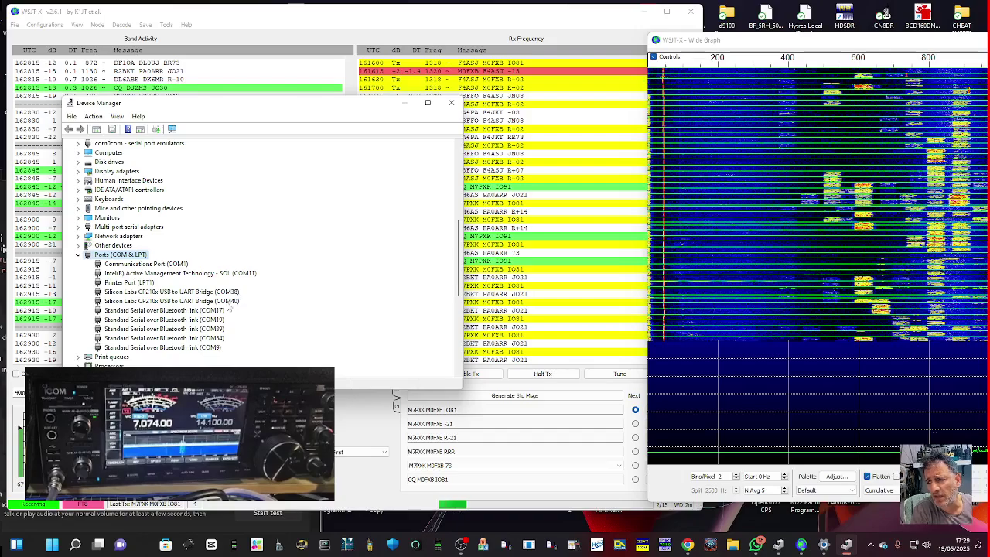
- Check the port settings of the Silicon Labs CP210x USB to UART Bridge (COM38), then close its properties and minimize Device Manager
click(200, 294)
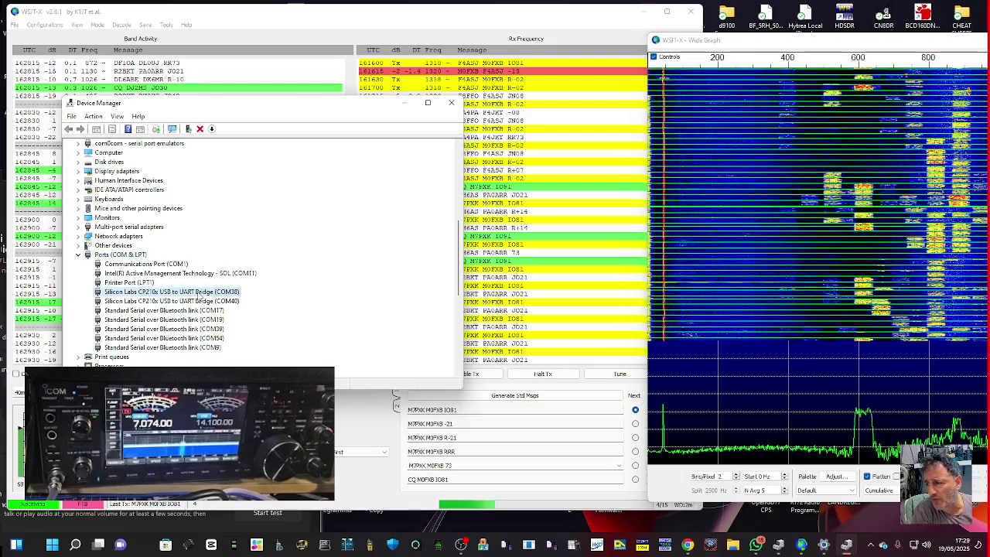
right_click(201, 295)
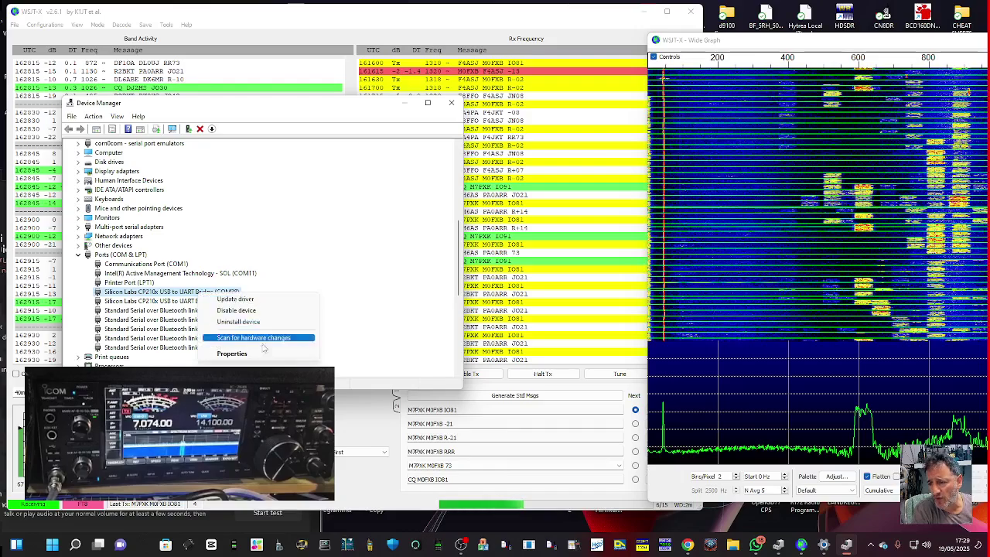
click(256, 355)
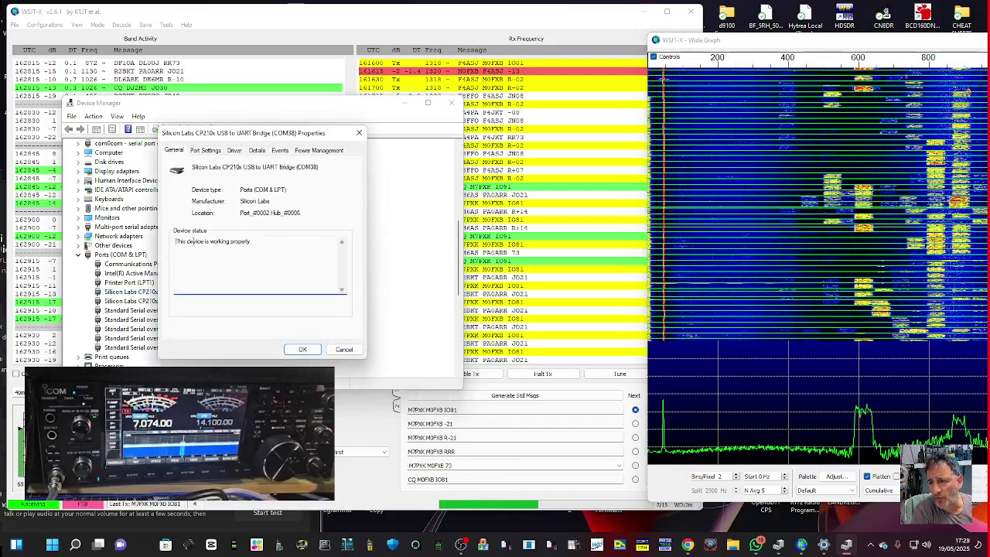
click(206, 150)
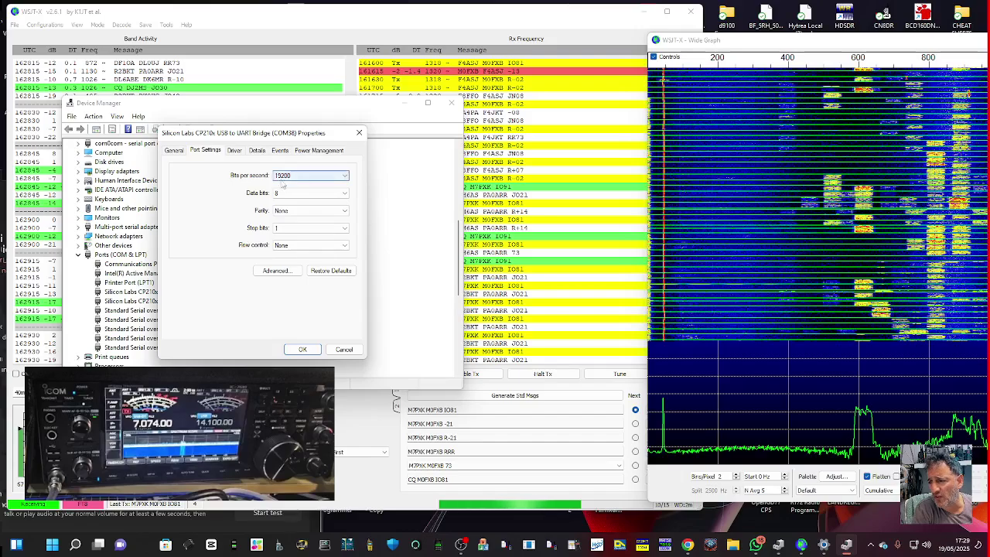
click(359, 133)
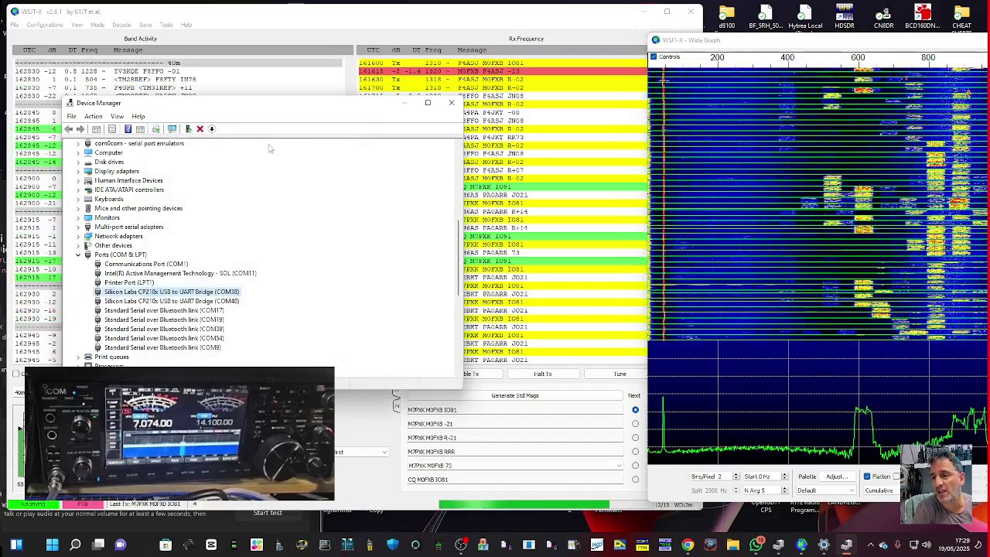
drag(281, 113, 222, 122)
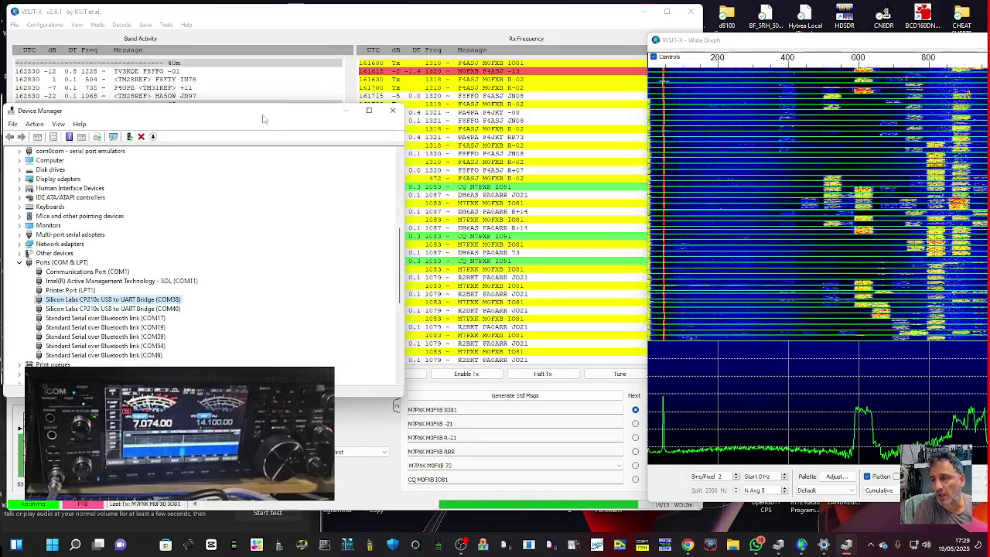
click(347, 114)
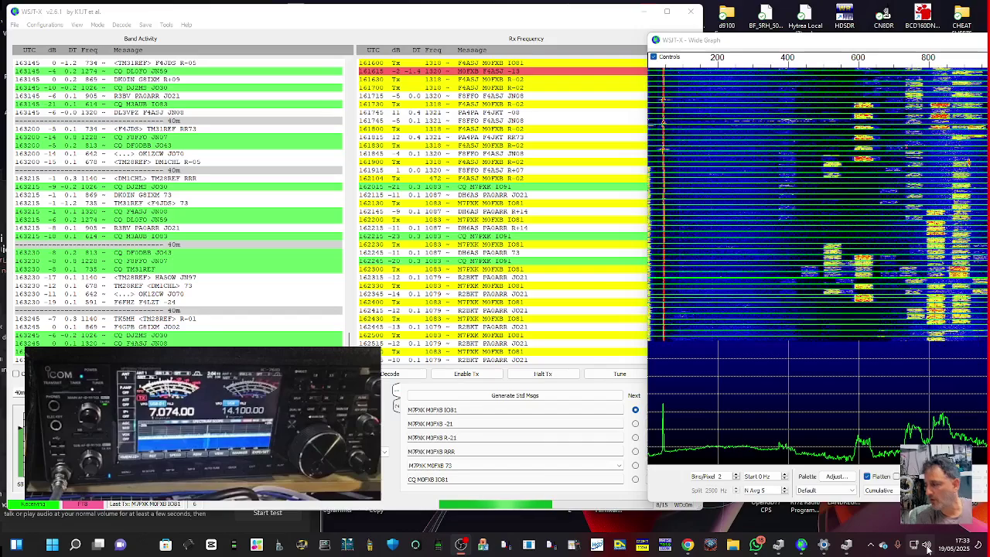
- Switch to Windows Settings, return to the main Sound page and move the window fully into view
click(824, 545)
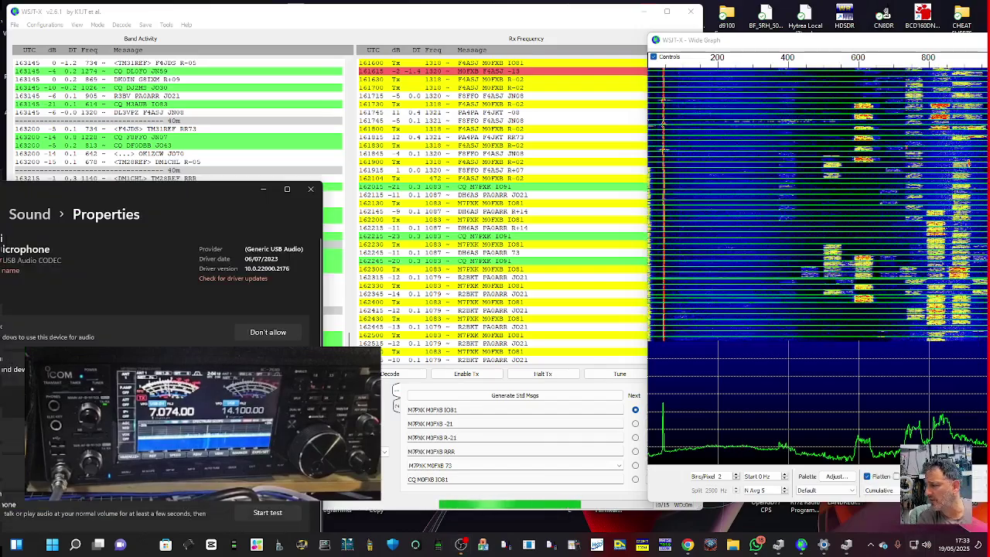
key(alt+Left)
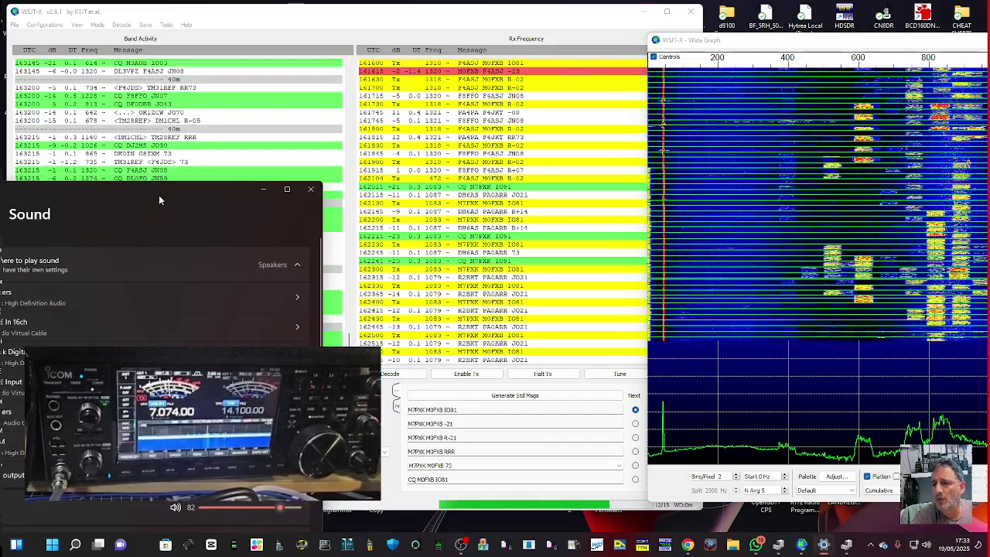
drag(159, 195, 667, 68)
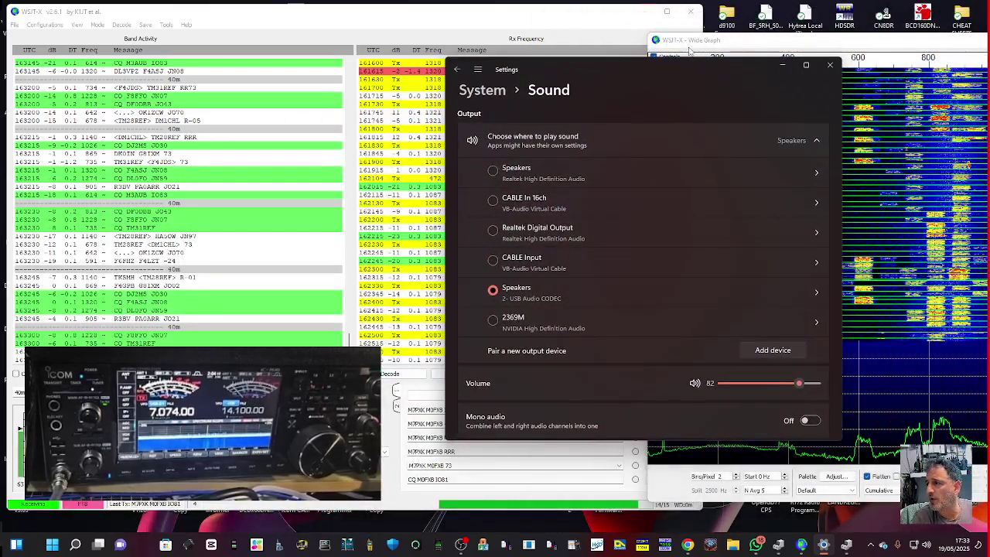
click(691, 51)
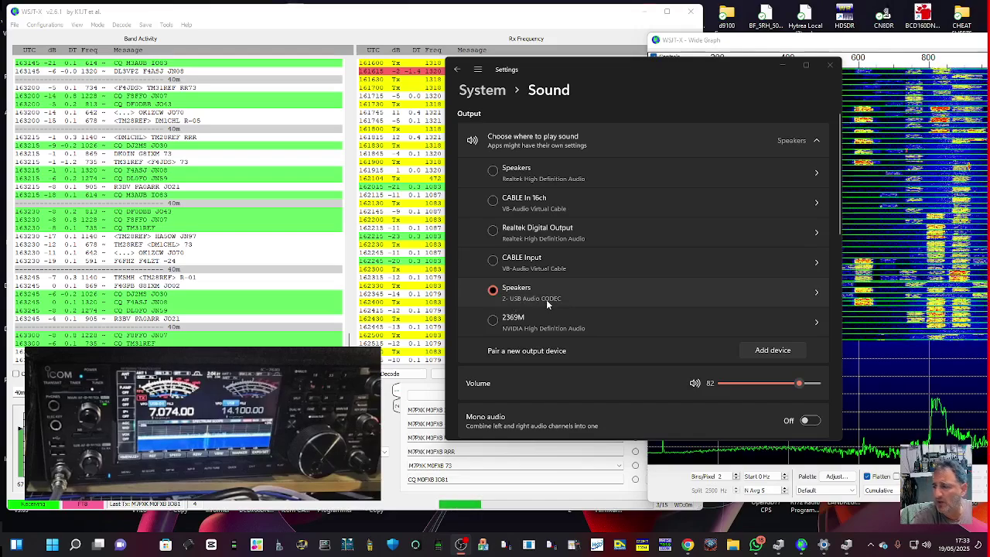
- Choose Microphone (2- USB Audio CODEC) as the Windows sound input device, review the output devices and close Settings
scroll(668, 235, down, 5)
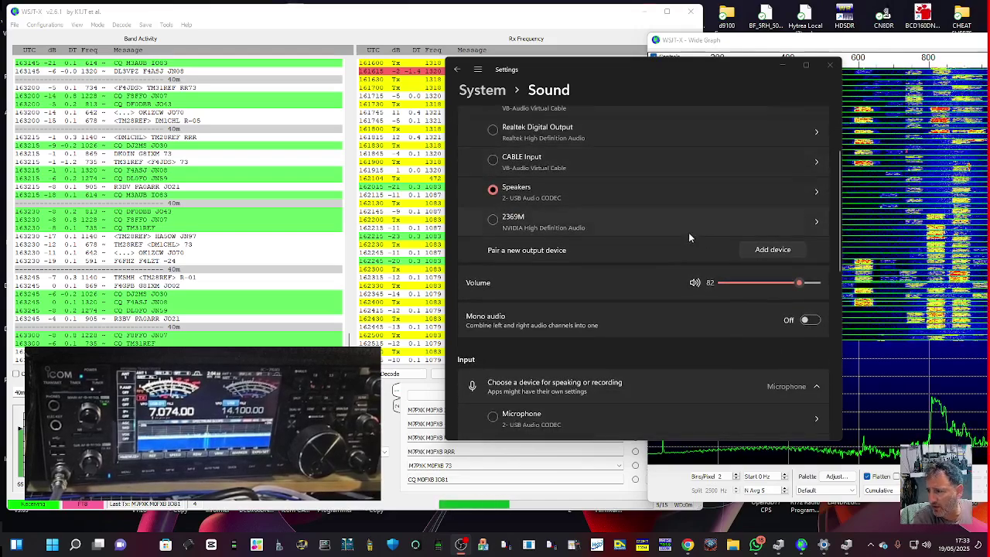
scroll(649, 193, down, 1)
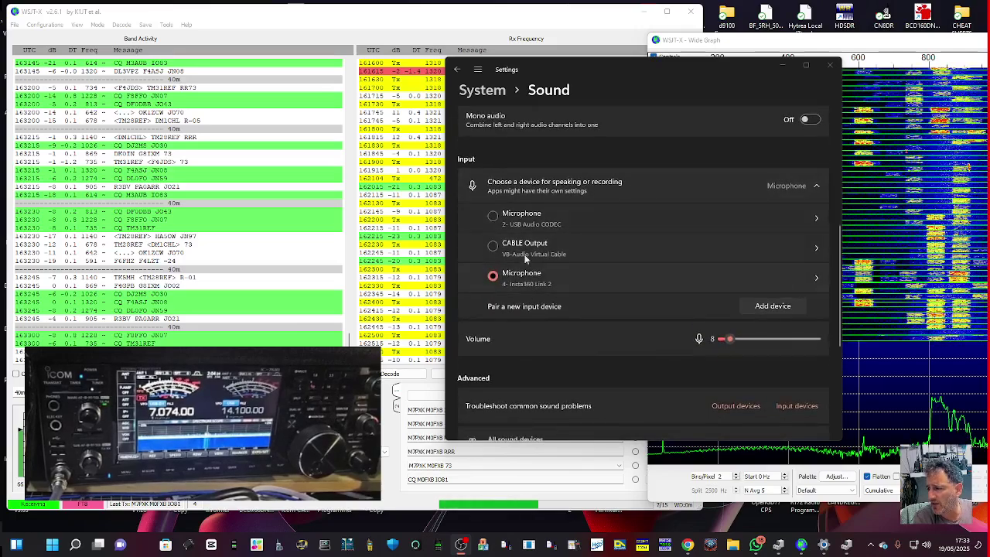
click(536, 224)
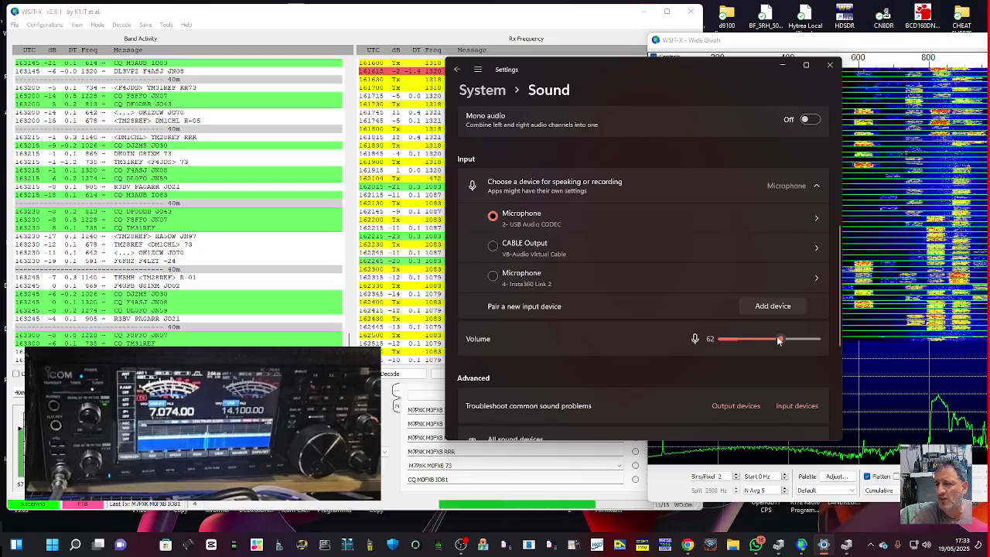
scroll(689, 217, up, 6)
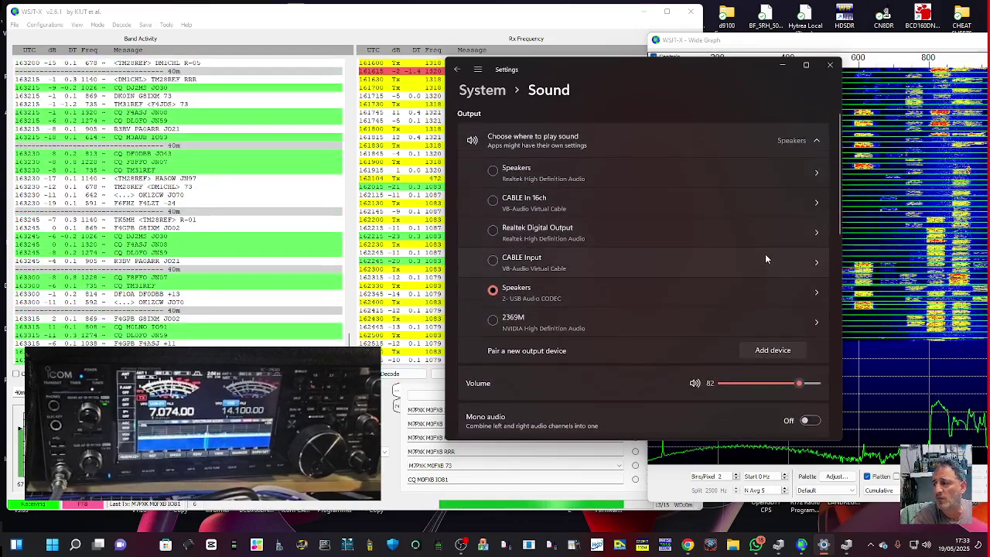
scroll(754, 282, down, 3)
click(830, 65)
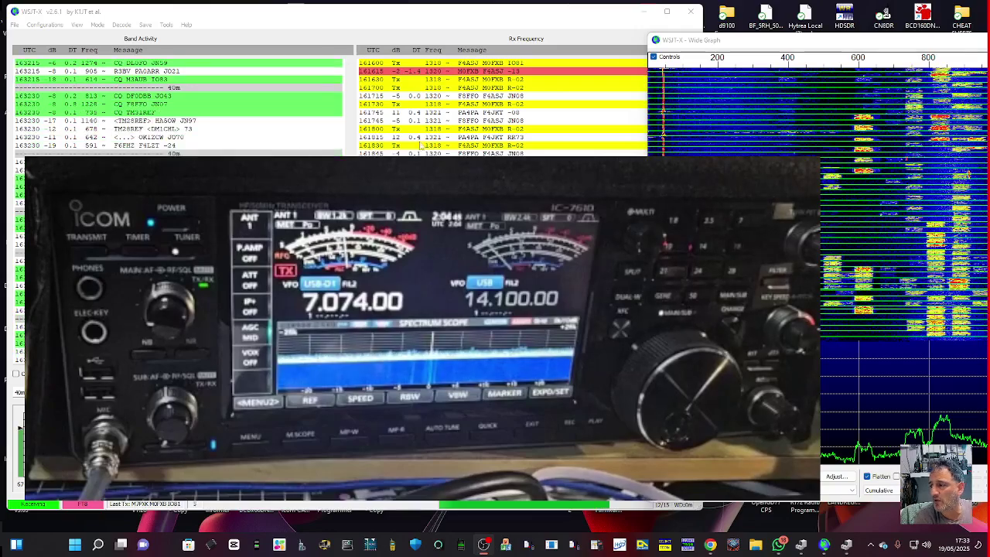
- Switch to WSJT-X, review the CAT serial port and baud rate options in its Radio settings, and accept the dialog
click(592, 40)
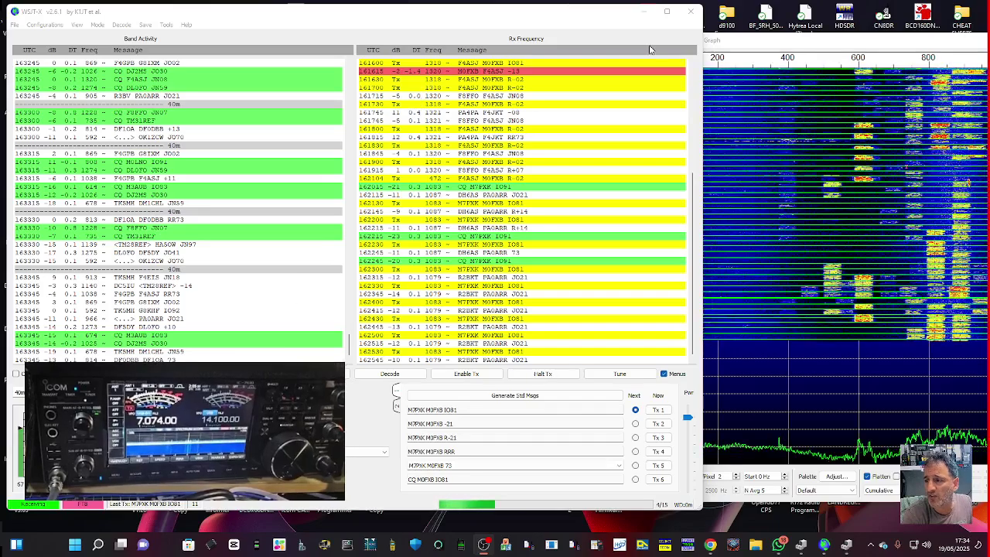
click(15, 24)
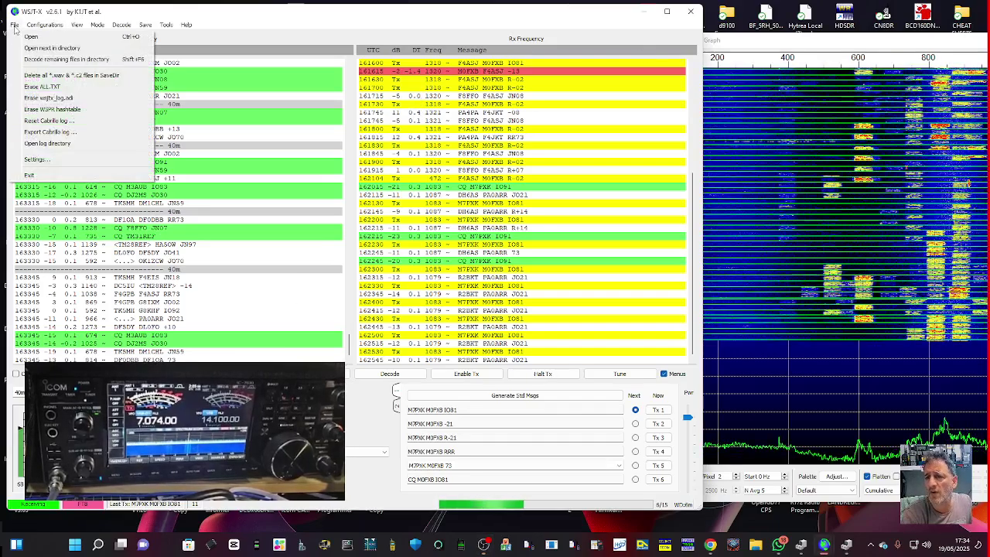
click(38, 160)
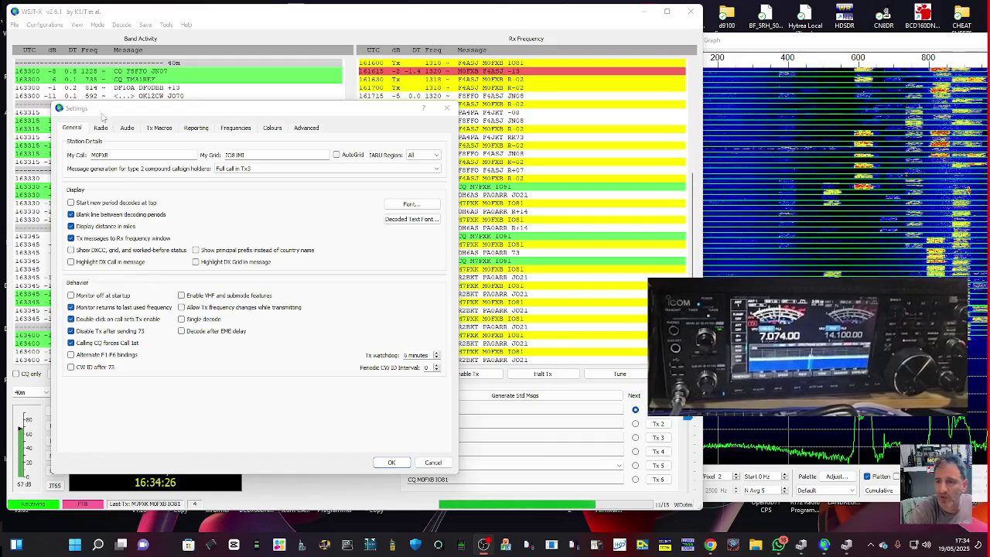
click(101, 128)
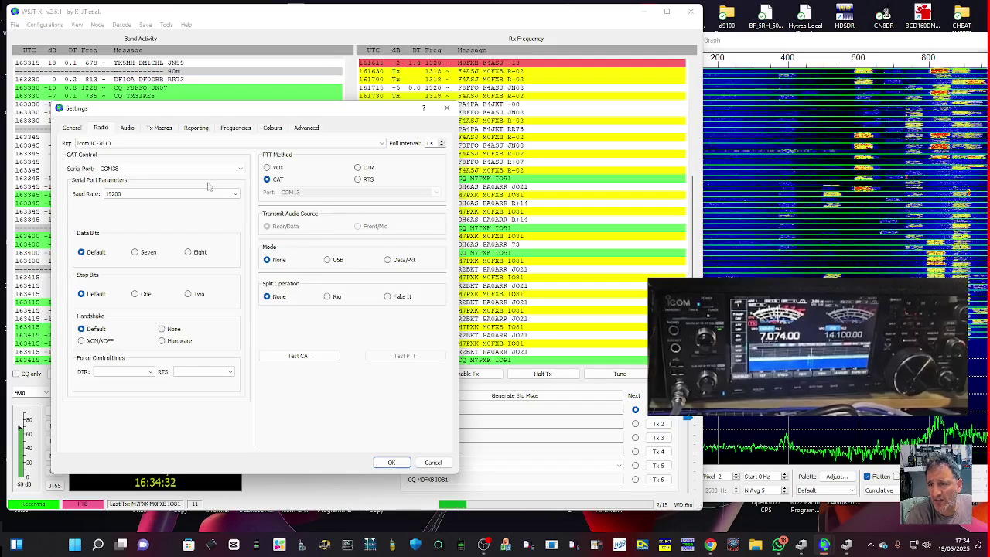
click(236, 194)
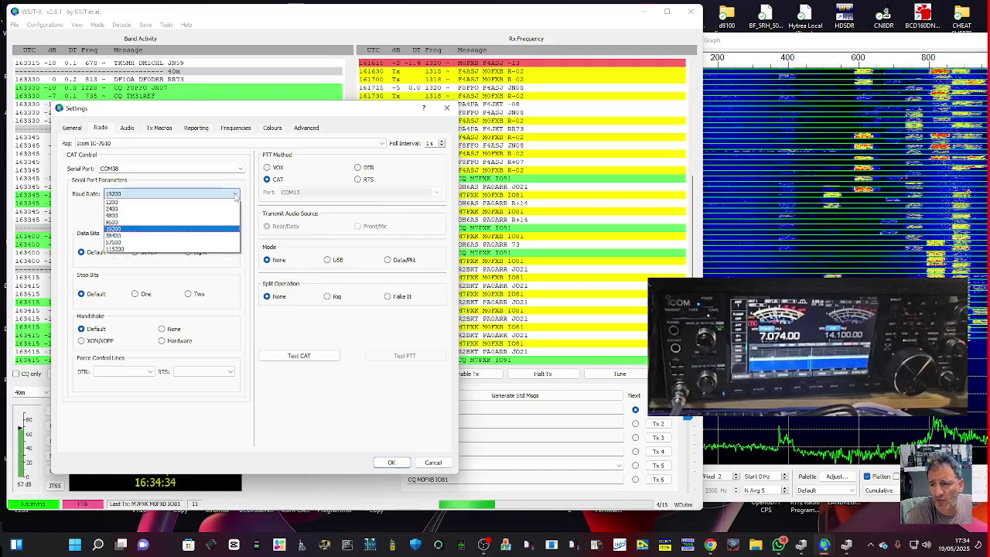
click(236, 194)
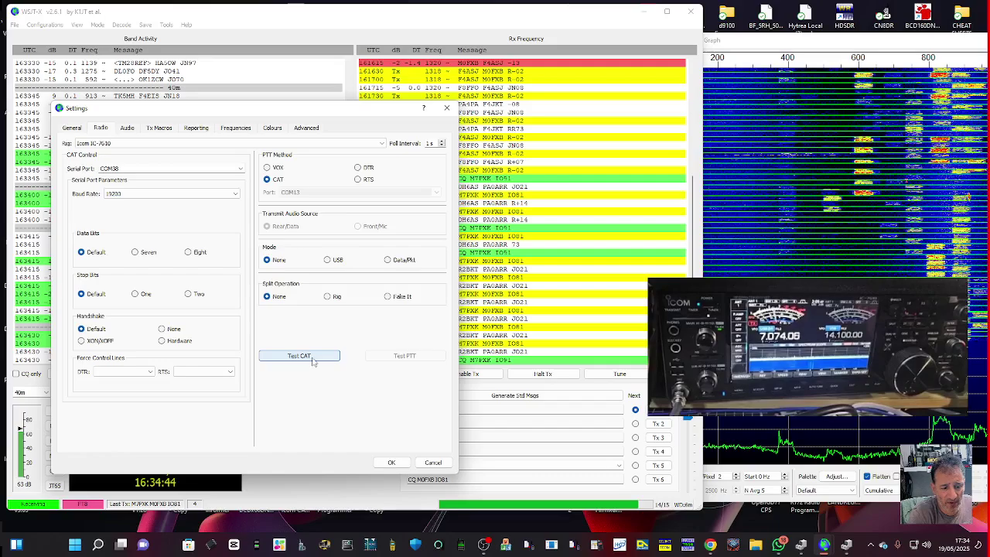
click(392, 461)
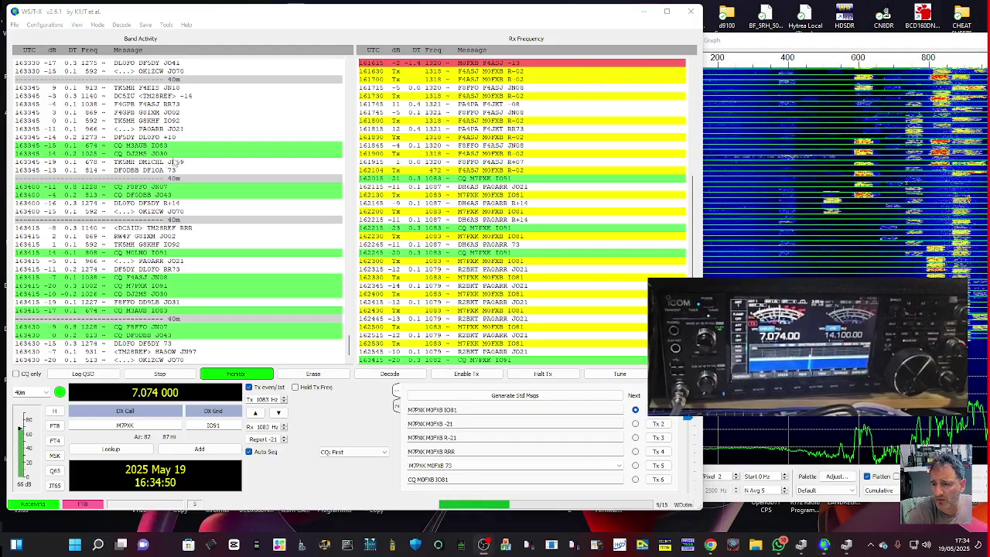
- Reopen the WSJT-X settings and choose Microphone (2- USB Audio CODEC) as the soundcard input in the audio settings
click(84, 25)
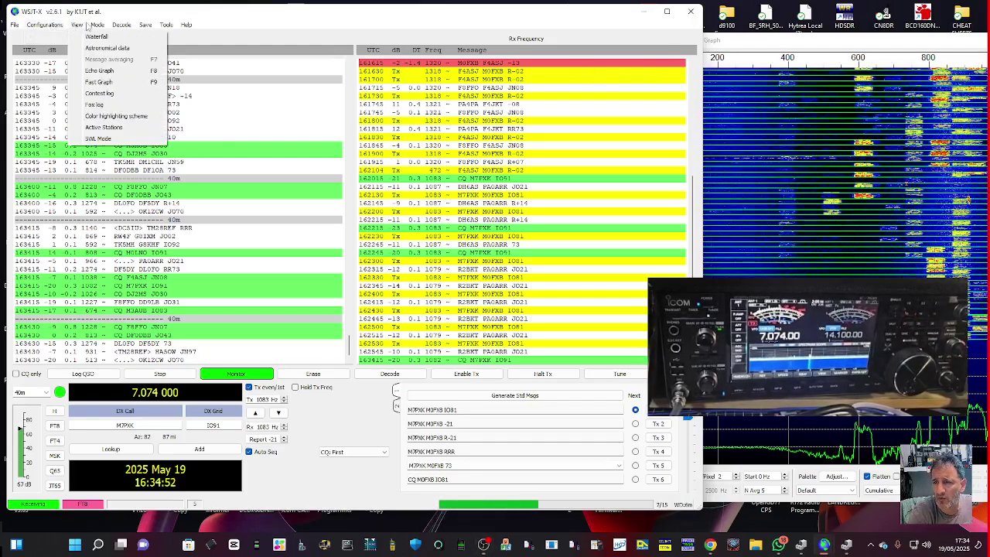
mouse_move(14, 25)
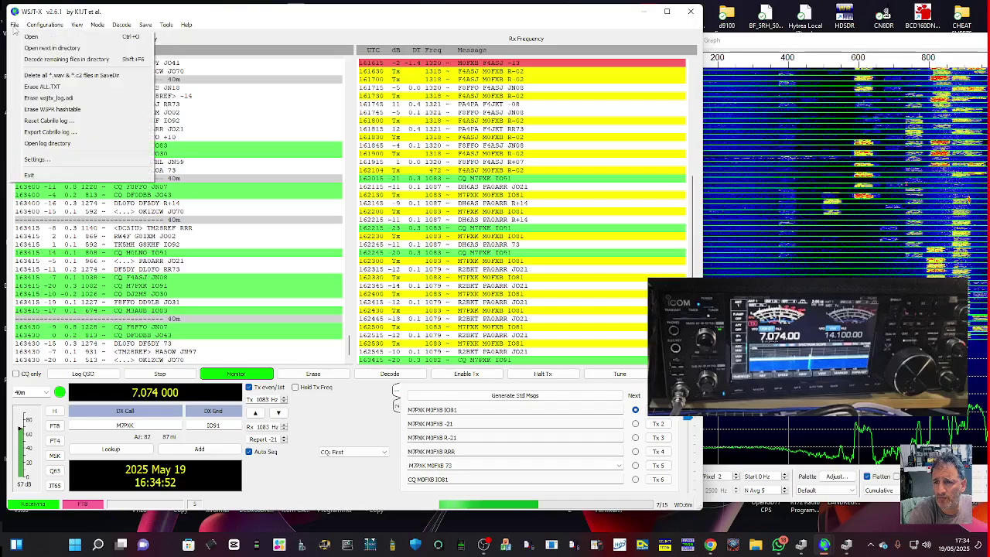
click(35, 159)
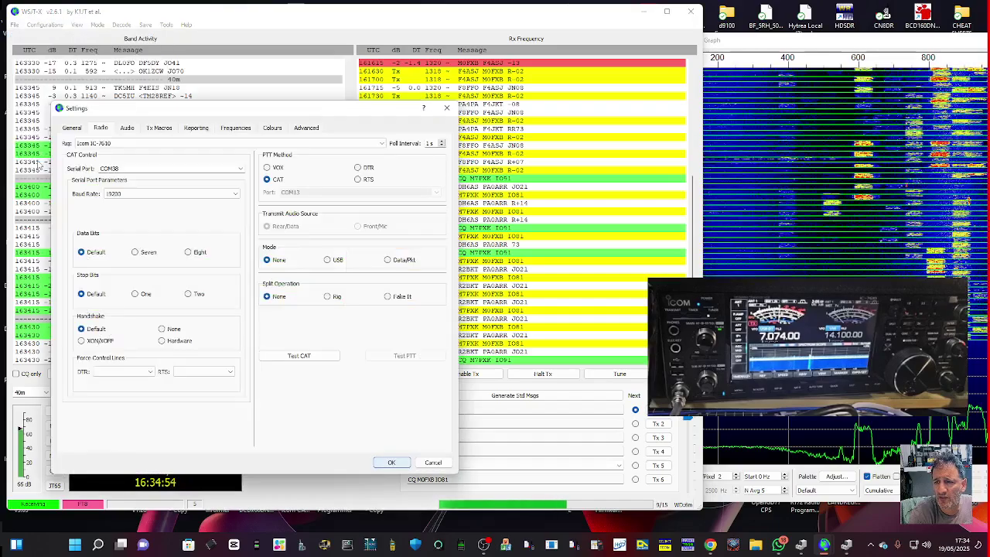
click(127, 128)
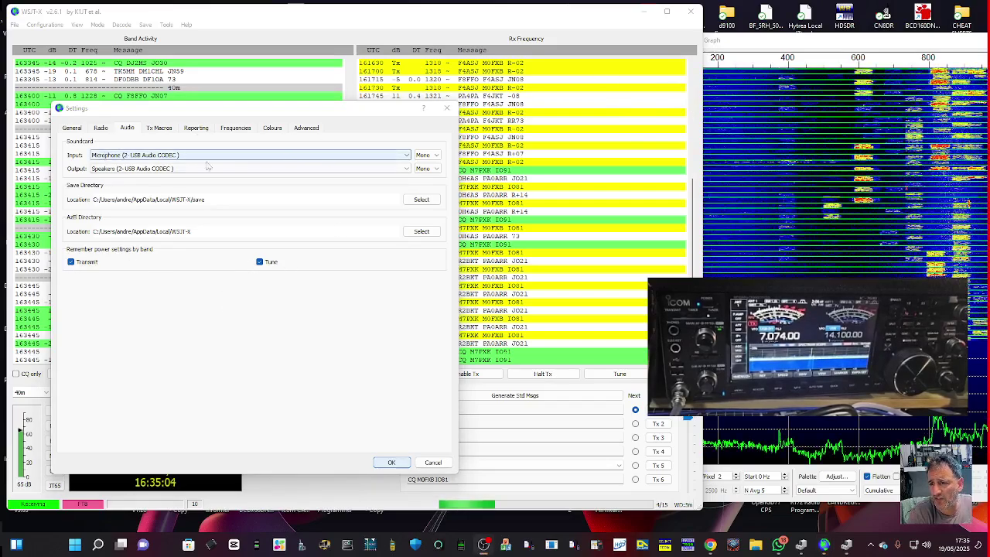
click(410, 160)
click(409, 159)
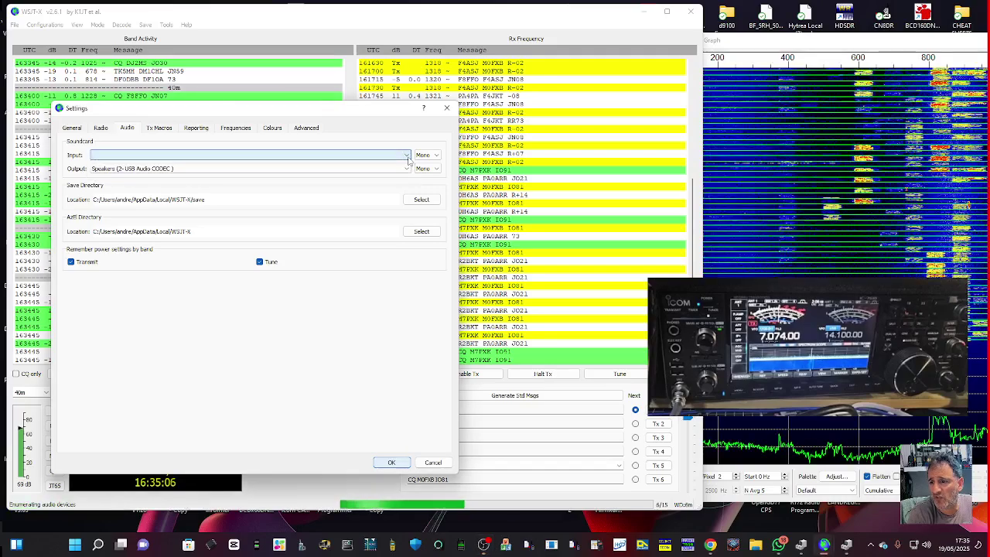
click(405, 157)
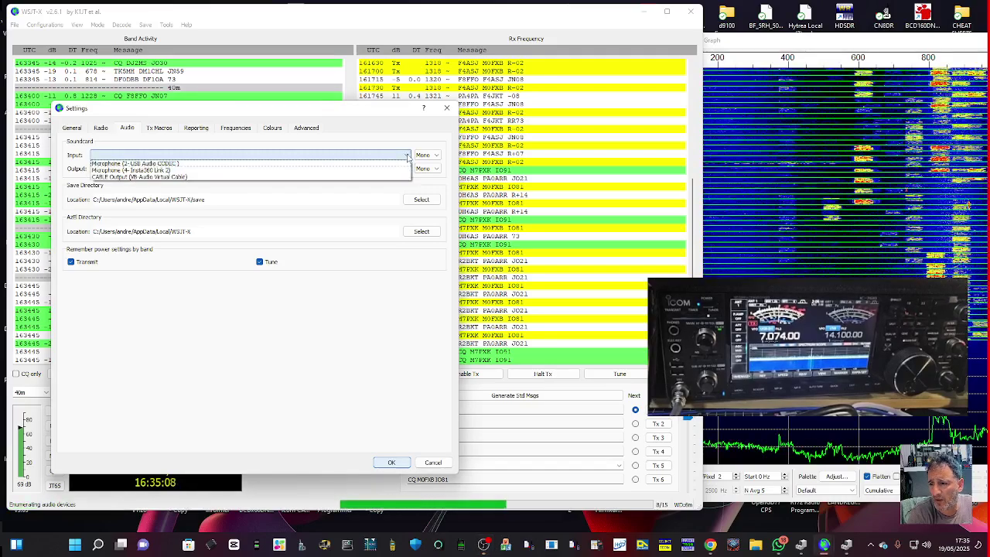
click(354, 163)
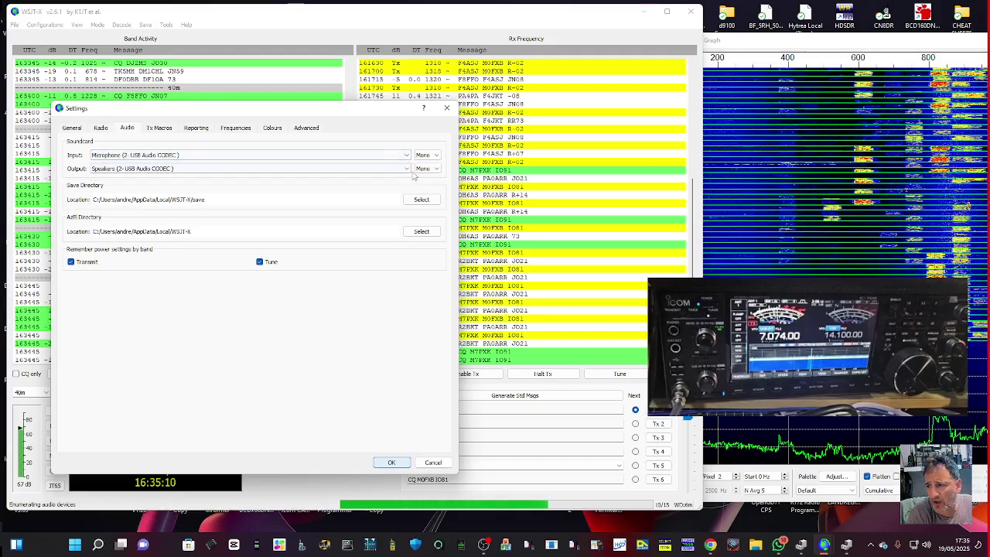
- Set the soundcard output to Speakers (2- USB Audio CODEC), accept the settings and test the transmit path with Tune
click(406, 168)
click(406, 168)
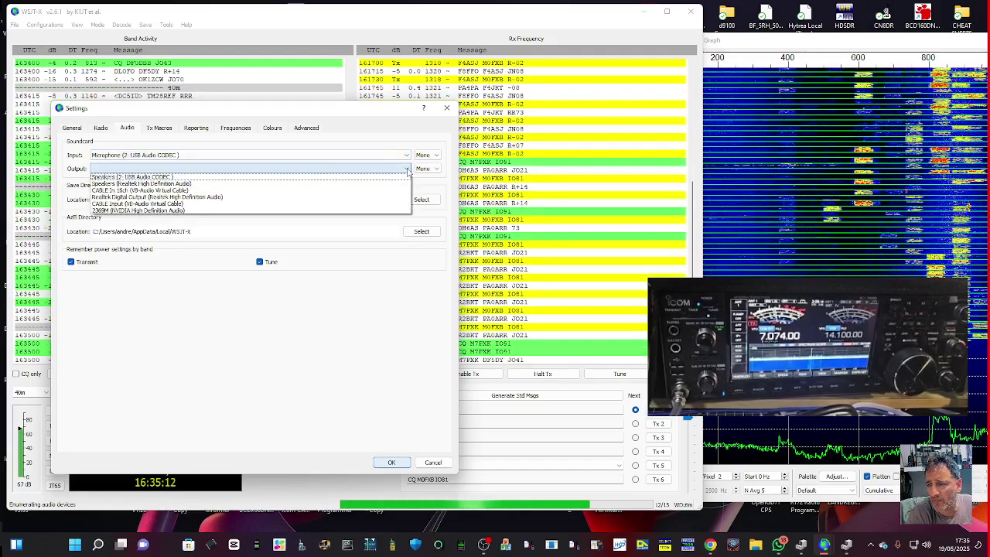
click(281, 177)
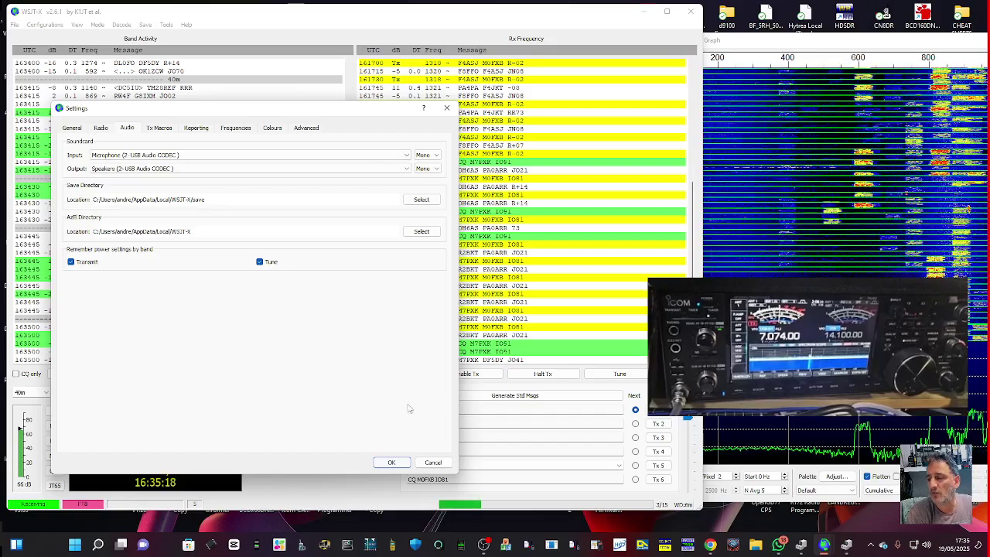
click(398, 465)
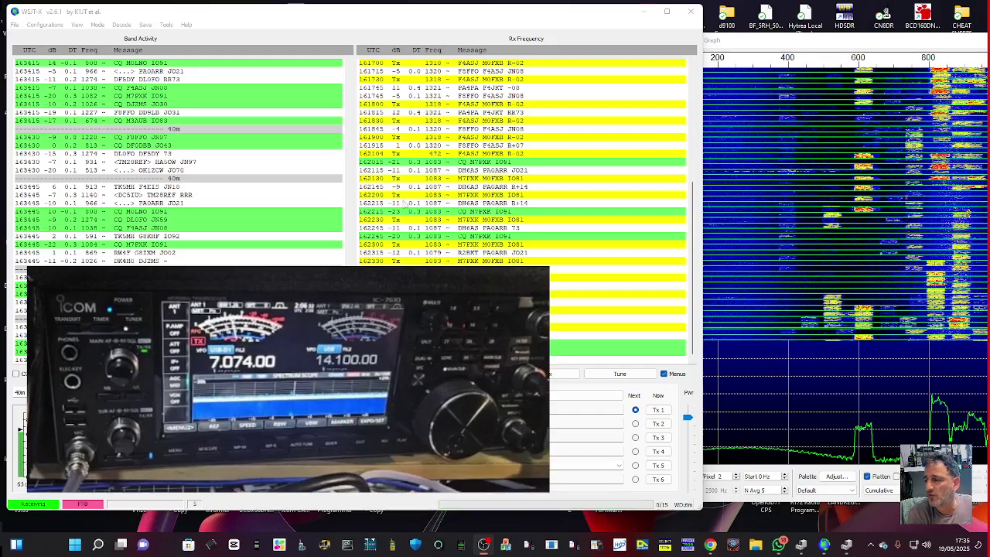
click(616, 374)
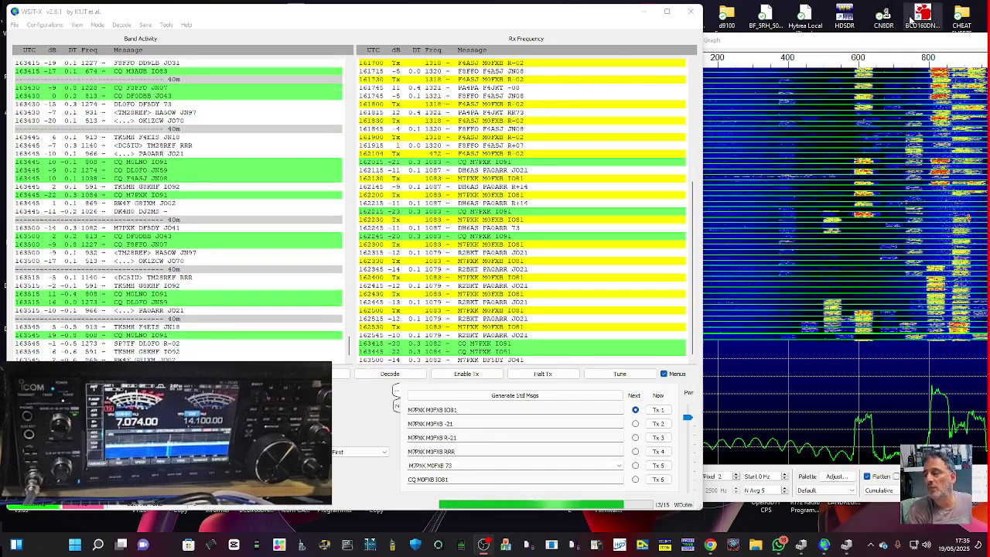
- Bring the Wide Graph forward and set both the Rx and Tx offset to about 784 Hz on the waterfall
click(776, 46)
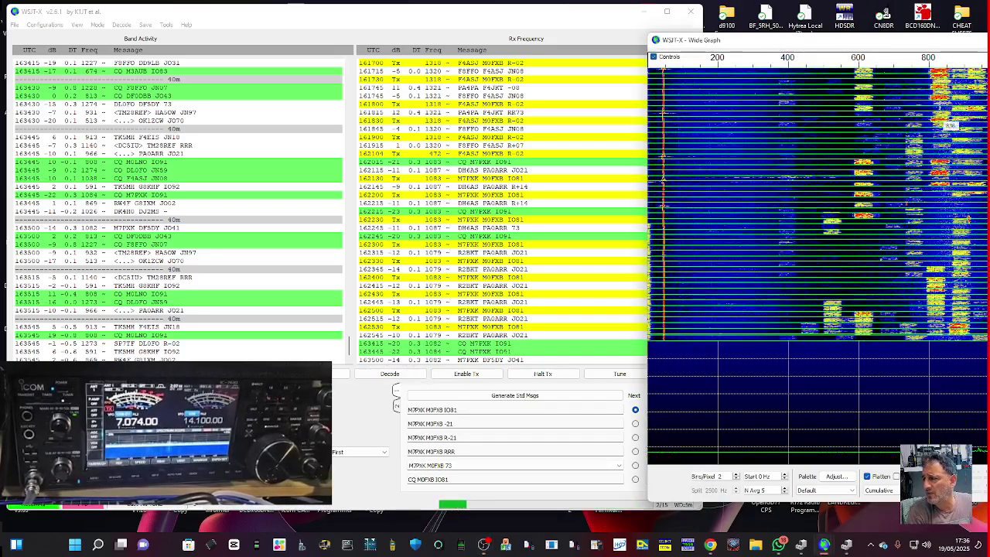
right_click(915, 71)
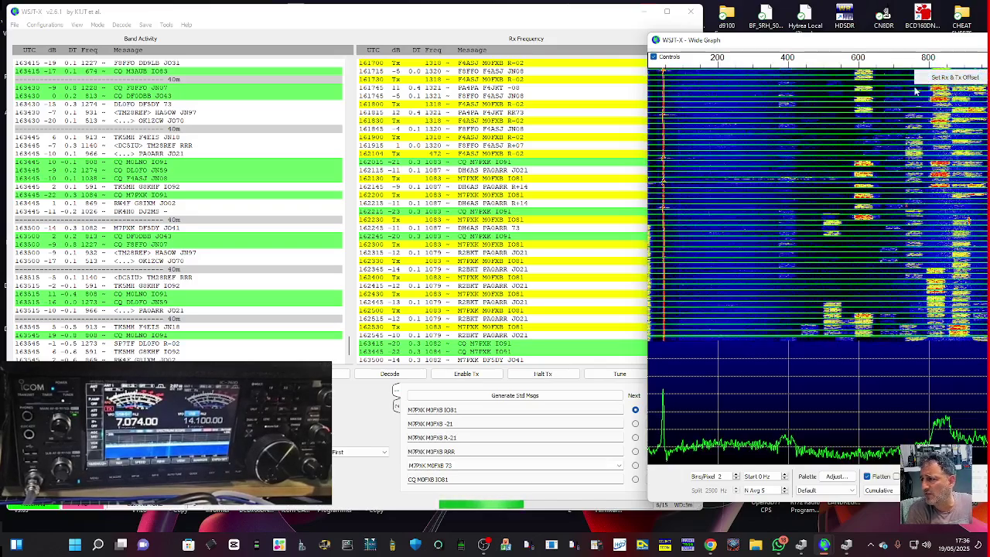
right_click(915, 89)
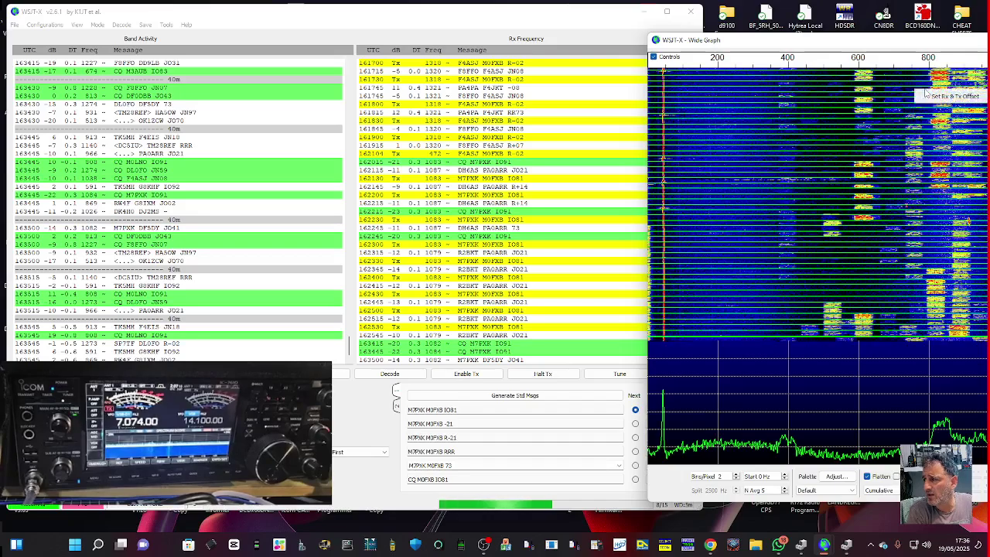
click(934, 96)
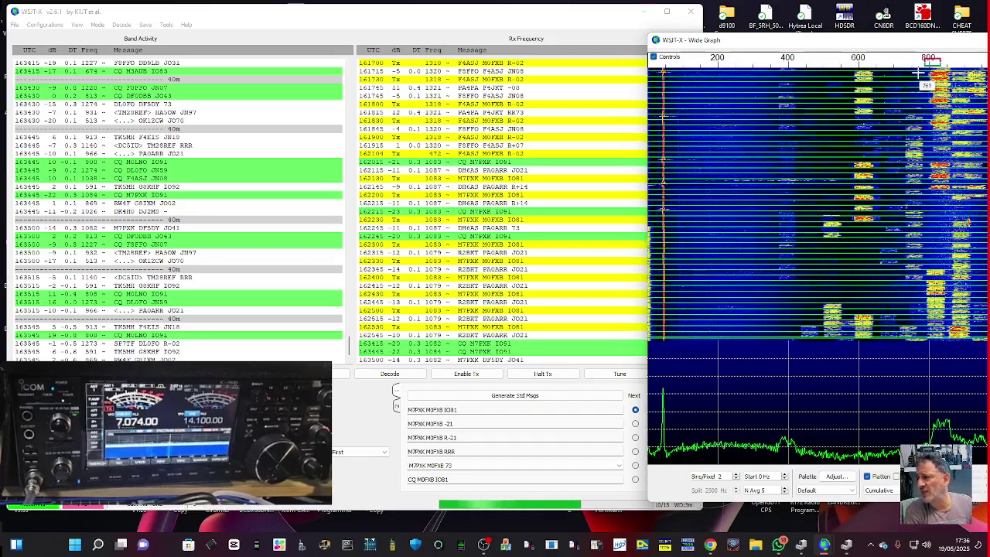
right_click(924, 73)
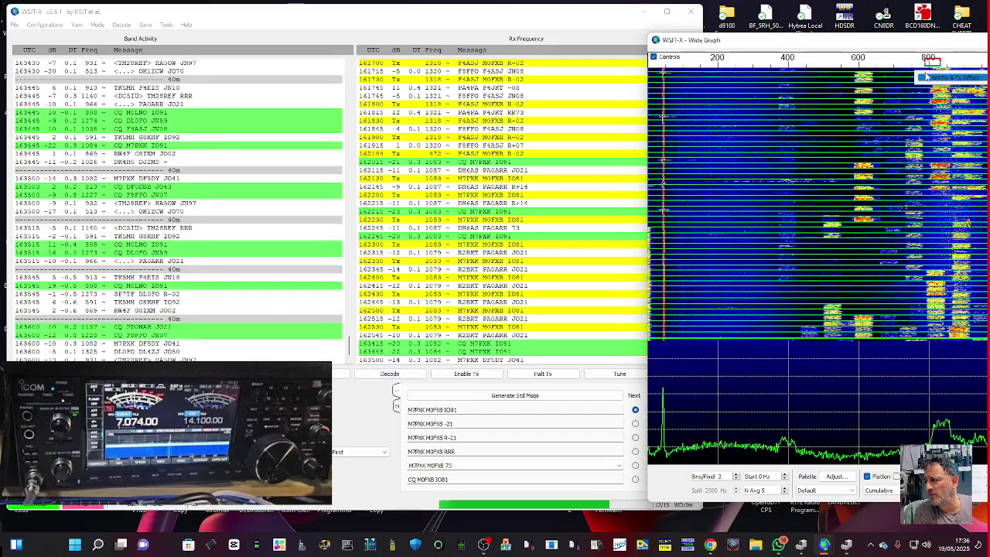
click(936, 78)
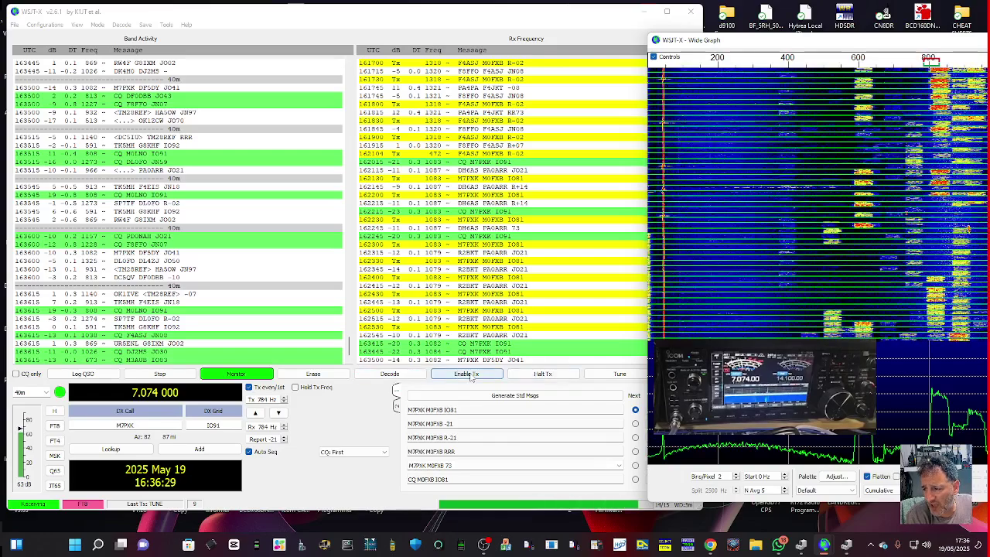
- Enable transmission to the selected DX station and try the transmit power, lowering it and raising it back to about its starting level
click(376, 376)
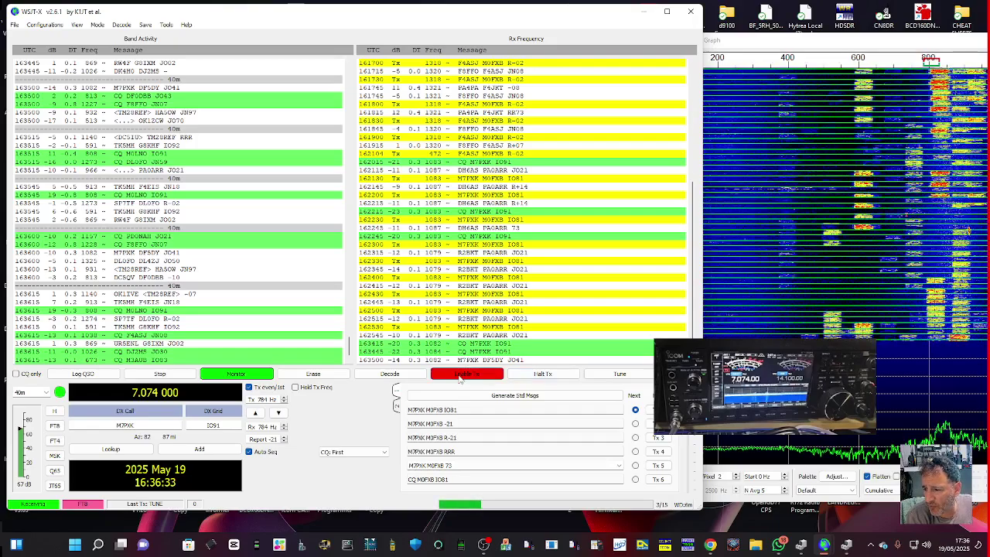
click(458, 376)
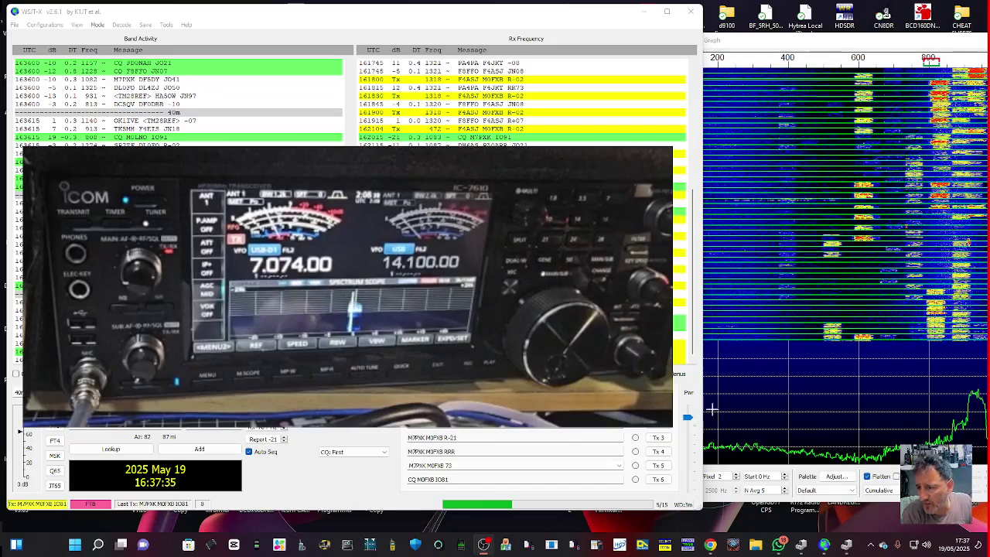
click(693, 431)
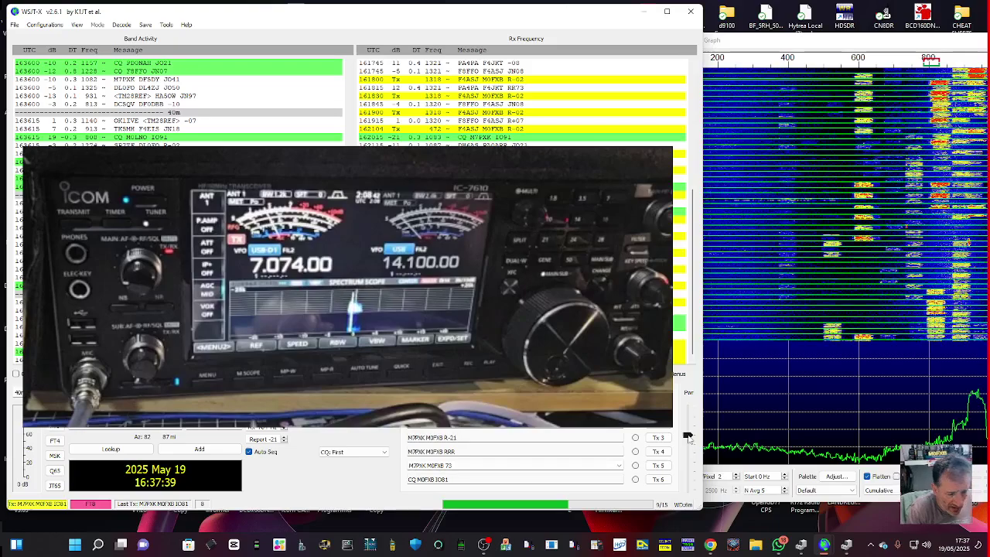
drag(694, 438, 688, 454)
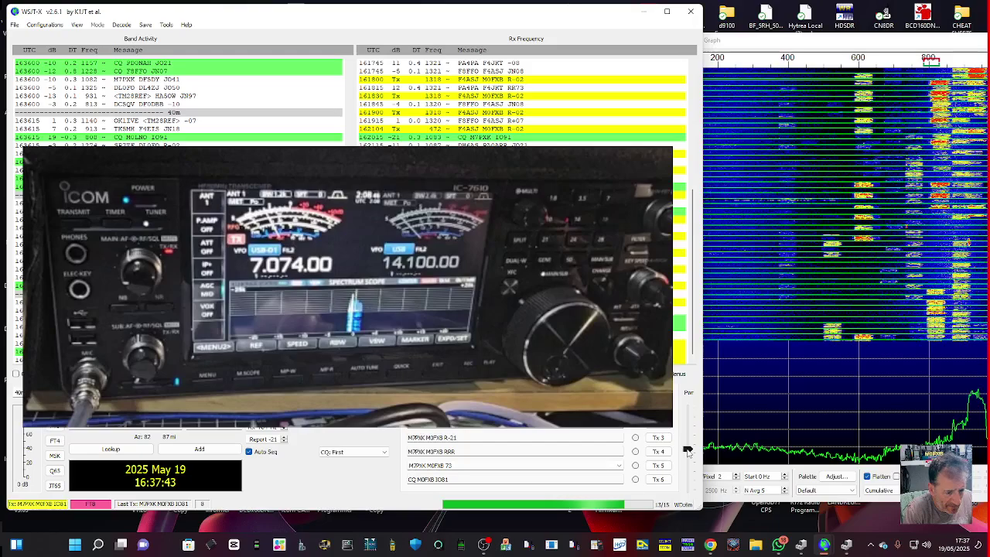
drag(687, 452, 689, 417)
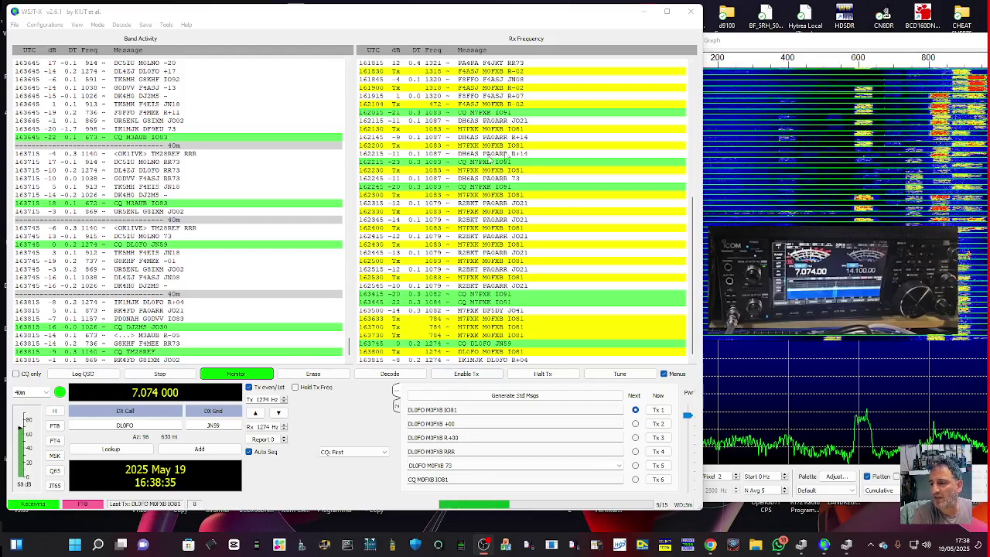
- Re-enable transmission to the selected DX station, and find and launch GridTracker2 through Windows search
click(481, 374)
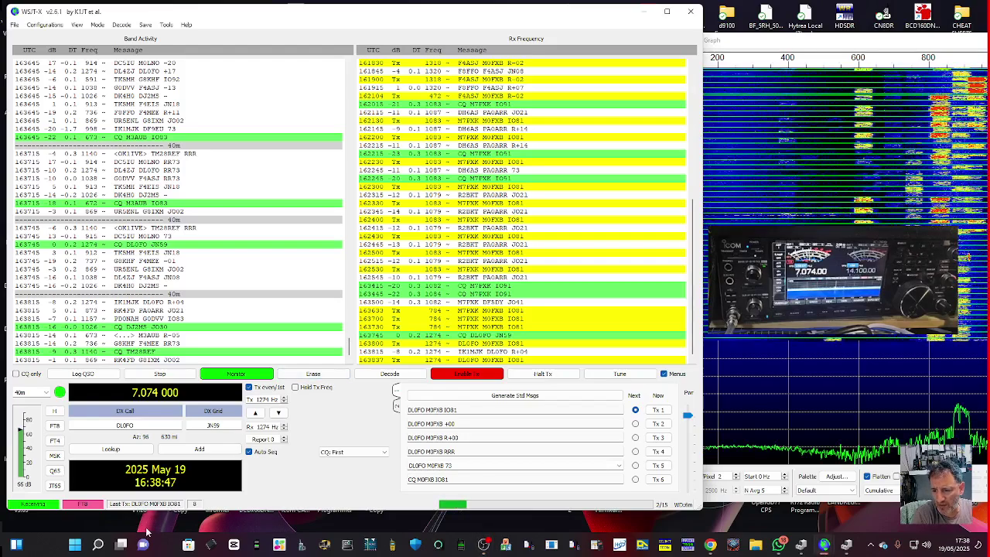
click(97, 546)
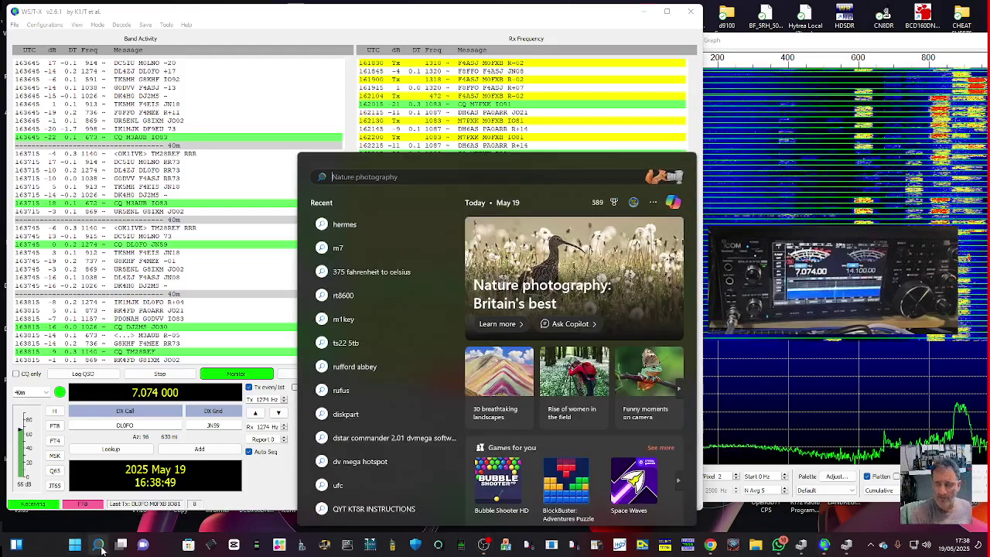
text(gridTracker2)
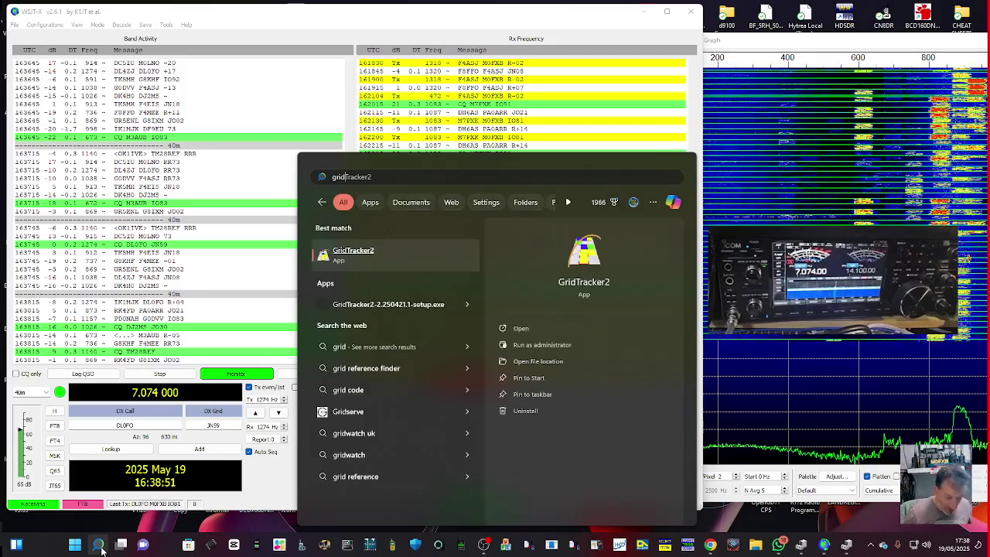
click(372, 252)
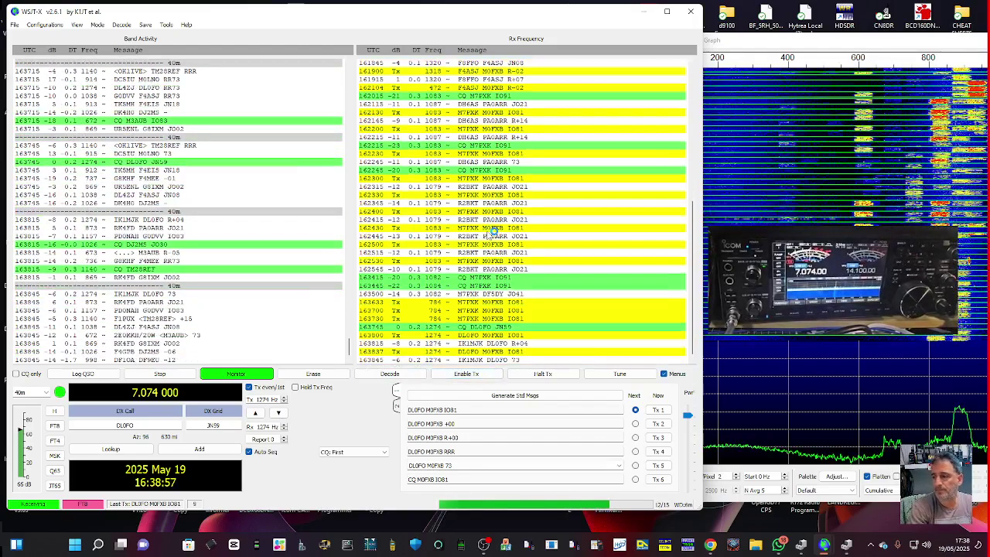
- Re-enable transmission and call the station in the last Band Activity line, decoded at 1026 Hz
click(482, 376)
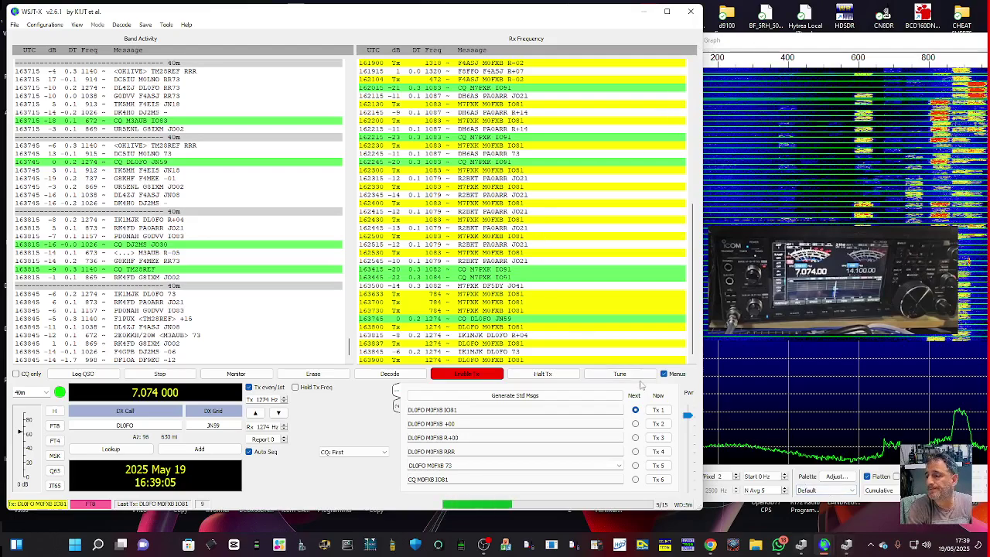
click(490, 539)
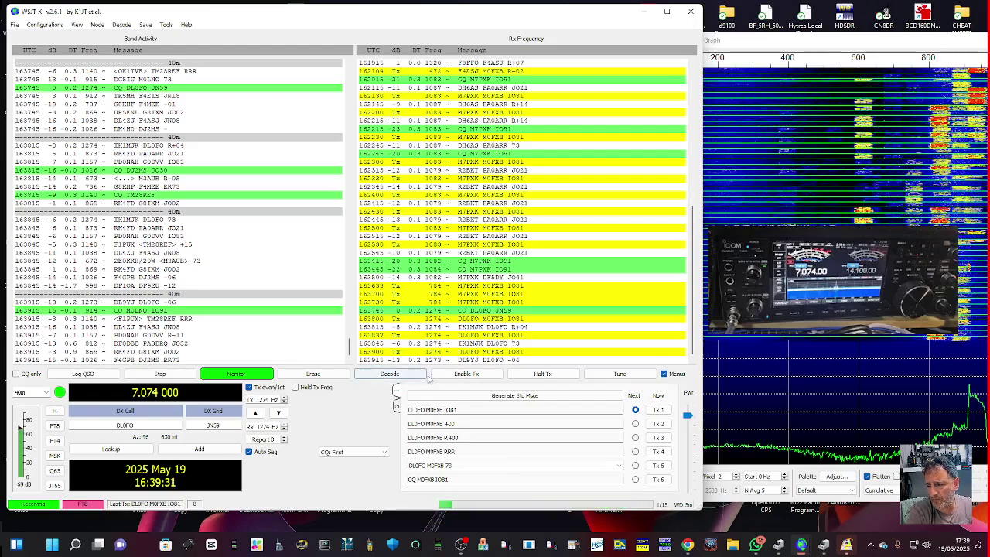
double_click(139, 360)
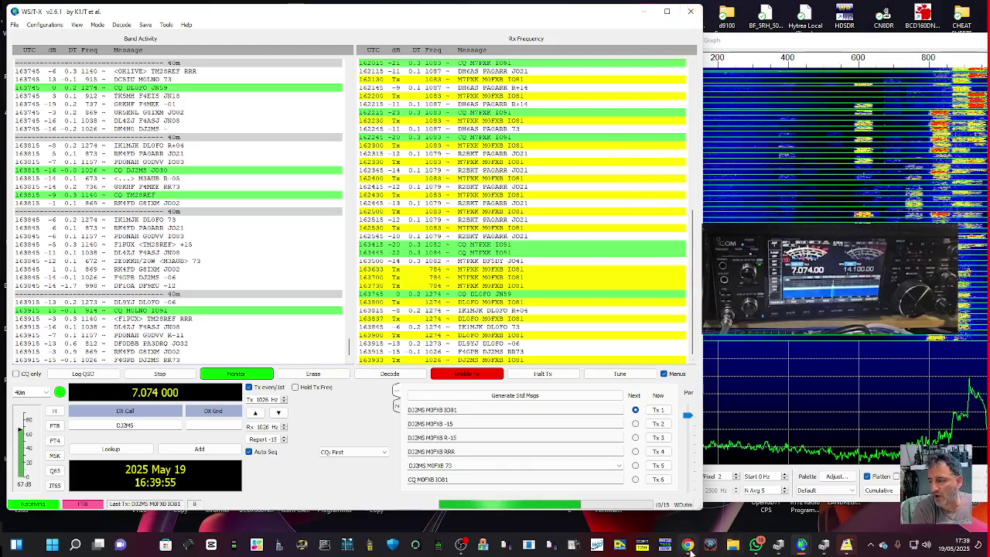
- Switch to the NetTime - Network Time Synchronization Tool page in Google Chrome
mouse_move(688, 546)
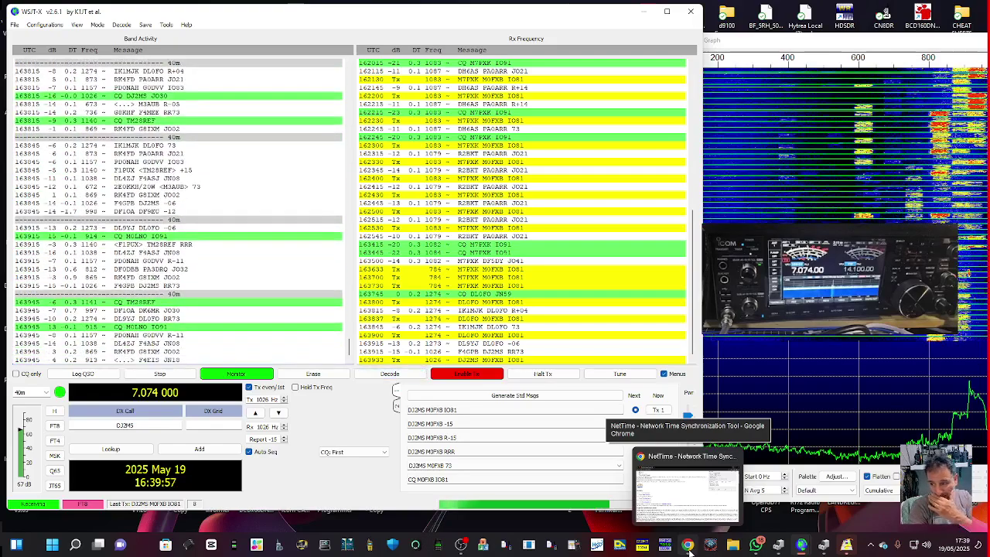